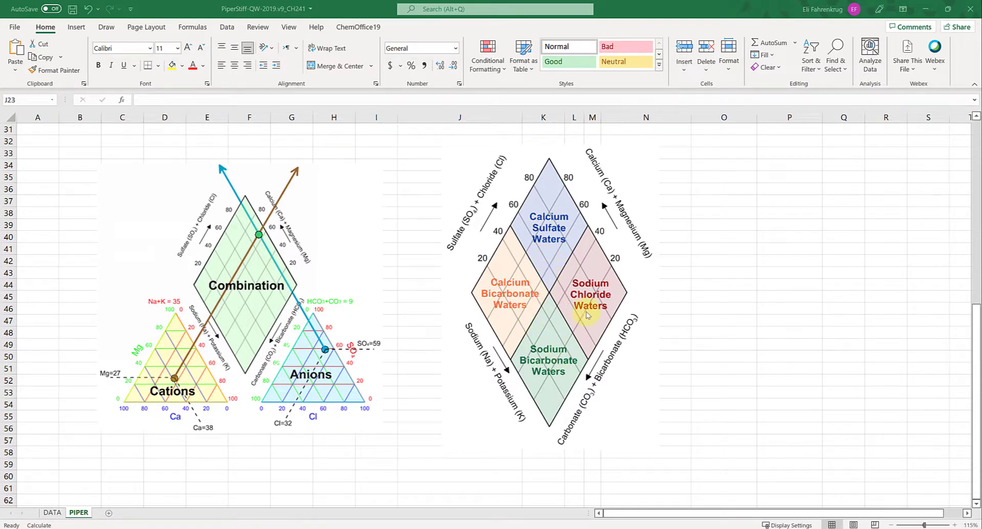
Compare the group and site names on the DATA sheet with the springs plotted on the PIPER sheet.
scroll(468, 323, "up", 10)
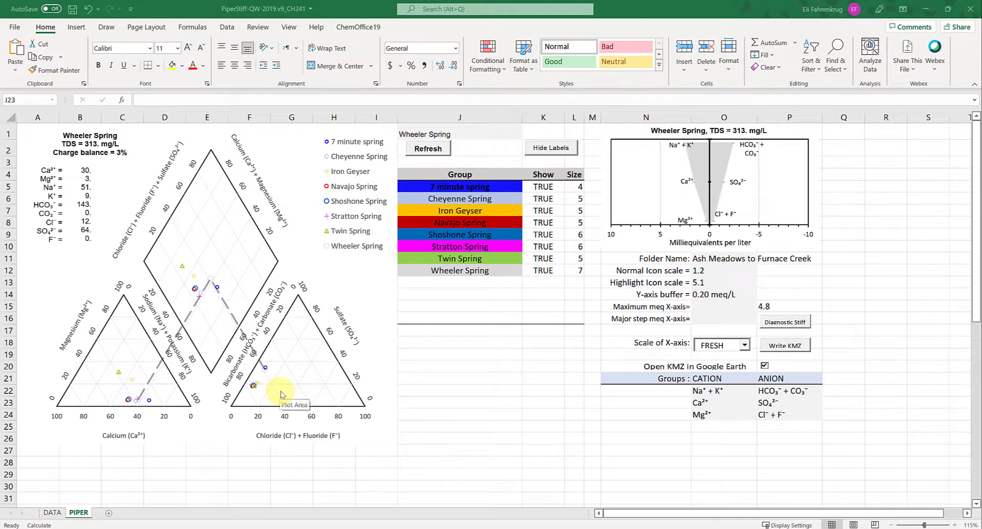
left_click(51, 513)
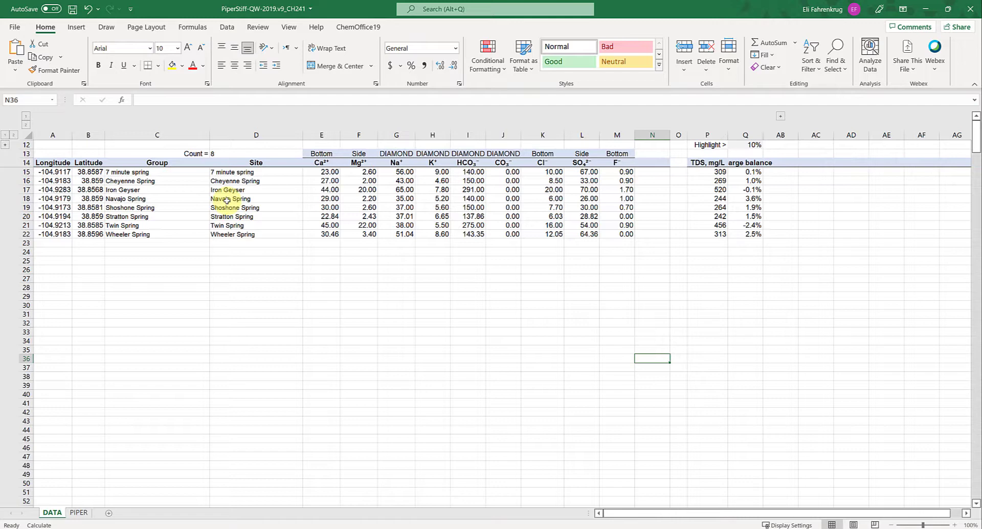
left_click(240, 173)
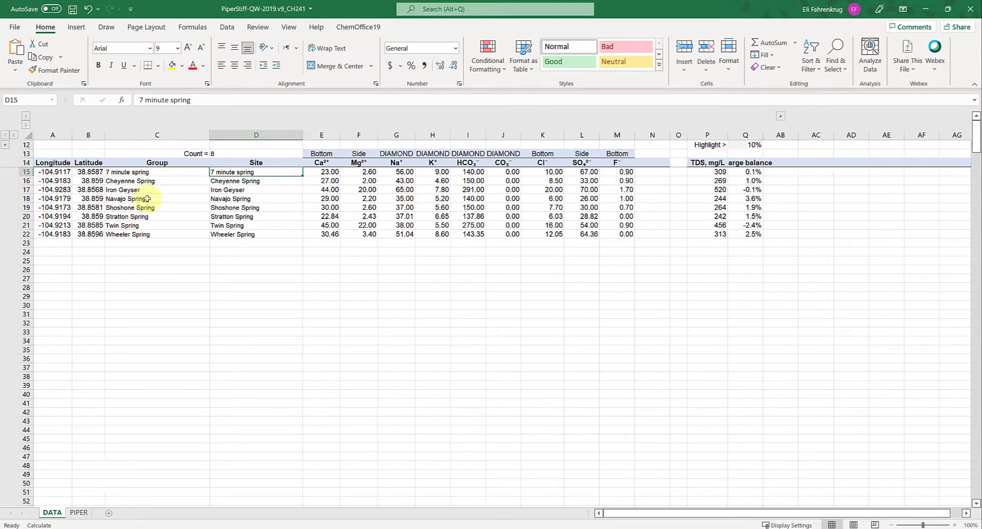
left_click(139, 172)
left_click(140, 182)
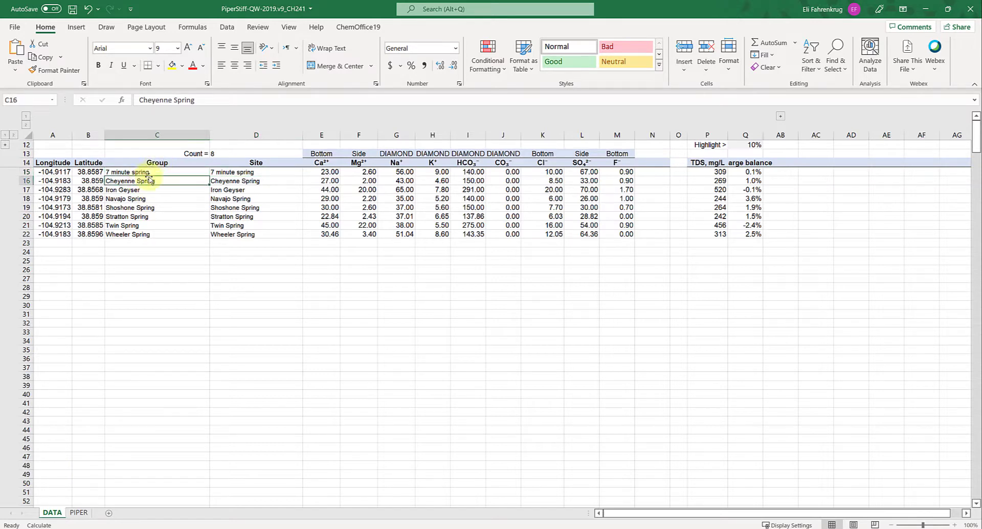
left_click(83, 518)
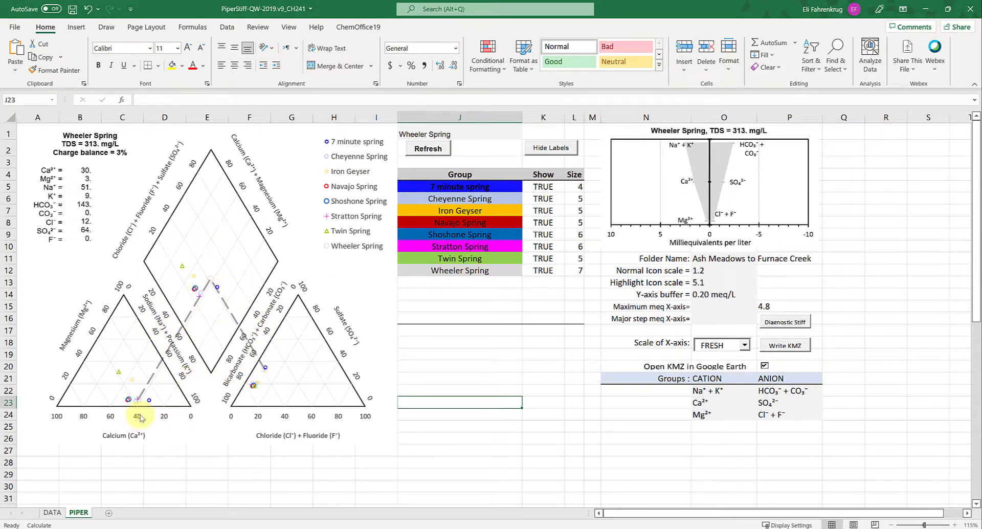
left_click(52, 512)
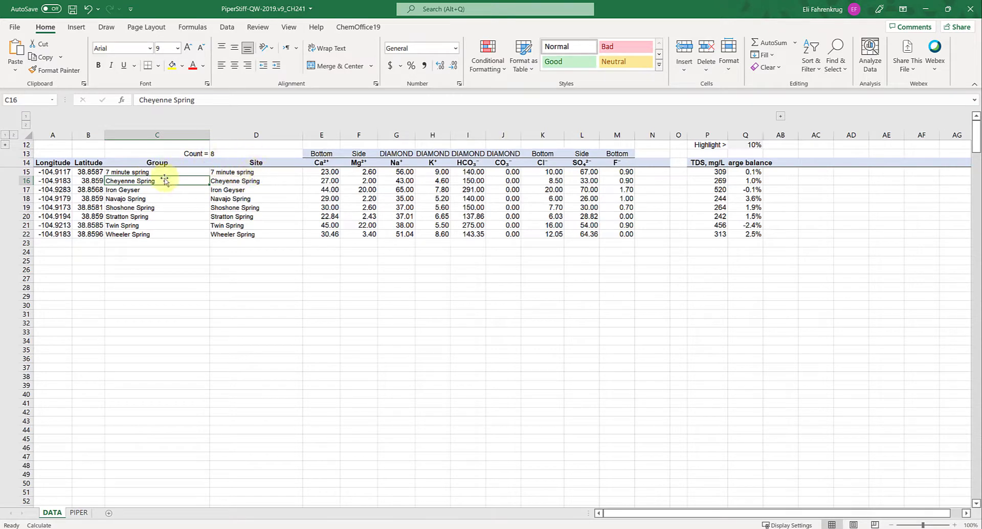
left_click(80, 513)
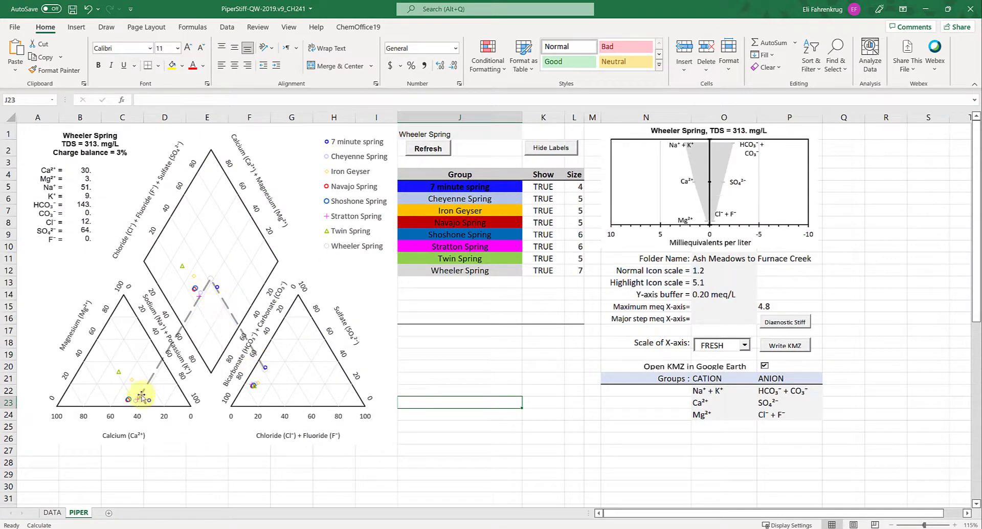
Inspect the TDS formula for 7 minute spring on the DATA sheet.
left_click(53, 515)
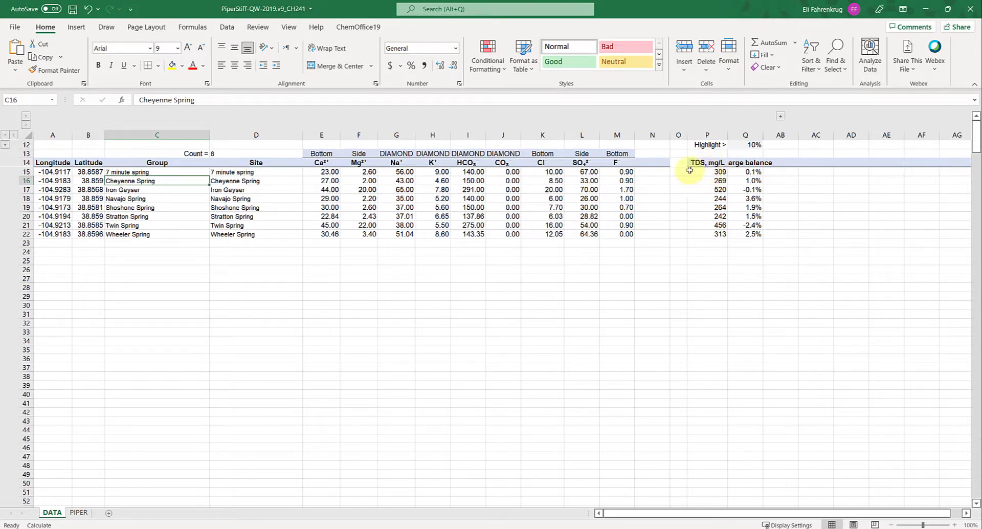
double_click(713, 171)
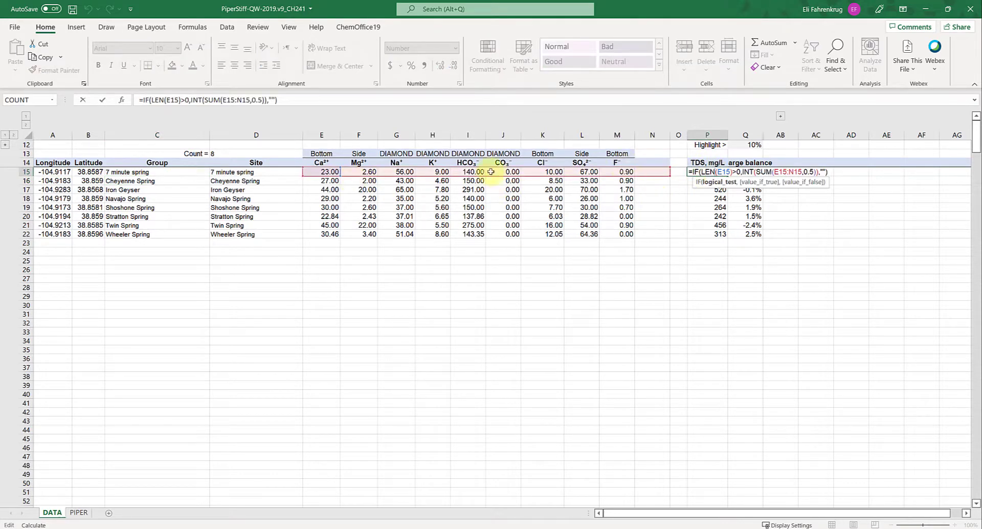
key("Escape")
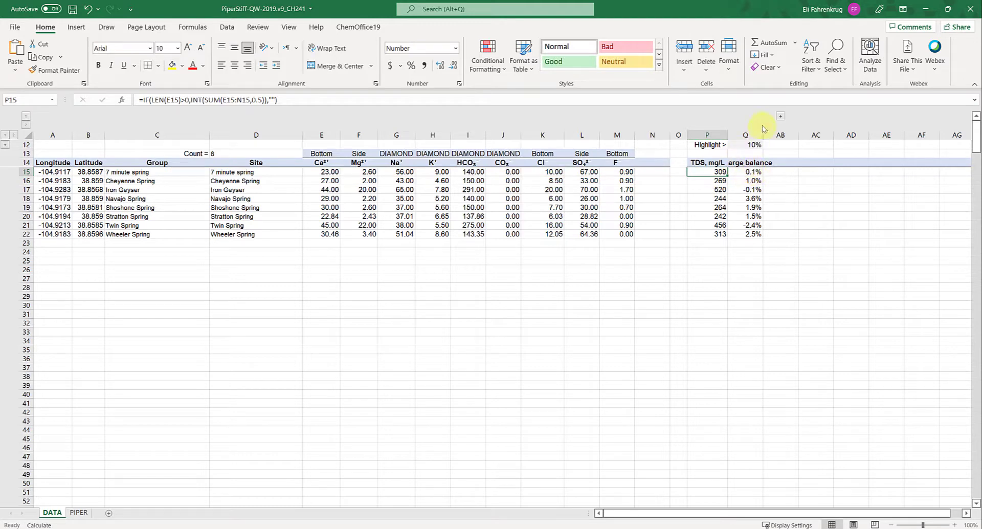
Widen column Q to fit the Charge balance header and inspect the charge balance formula for 7 minute spring.
left_click_drag(761, 133, 780, 131)
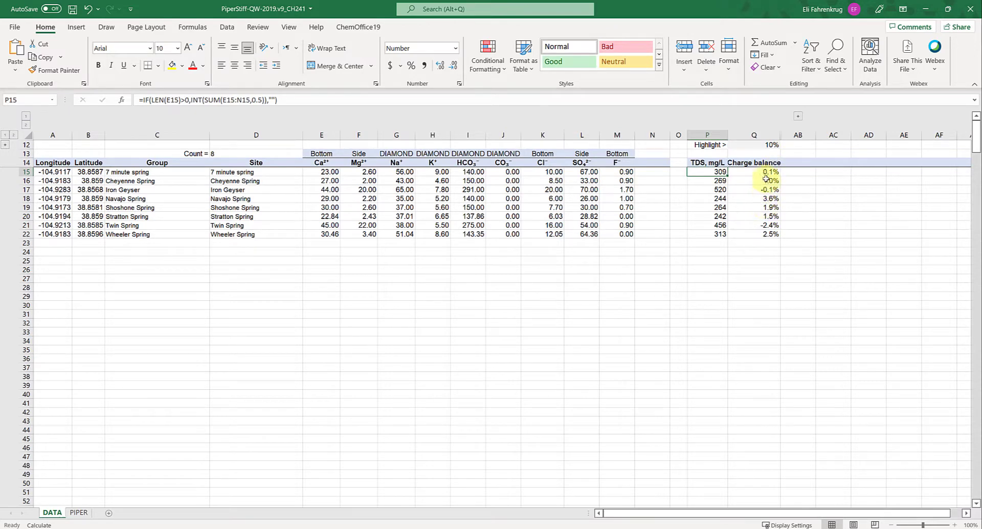
left_click(761, 173)
double_click(761, 173)
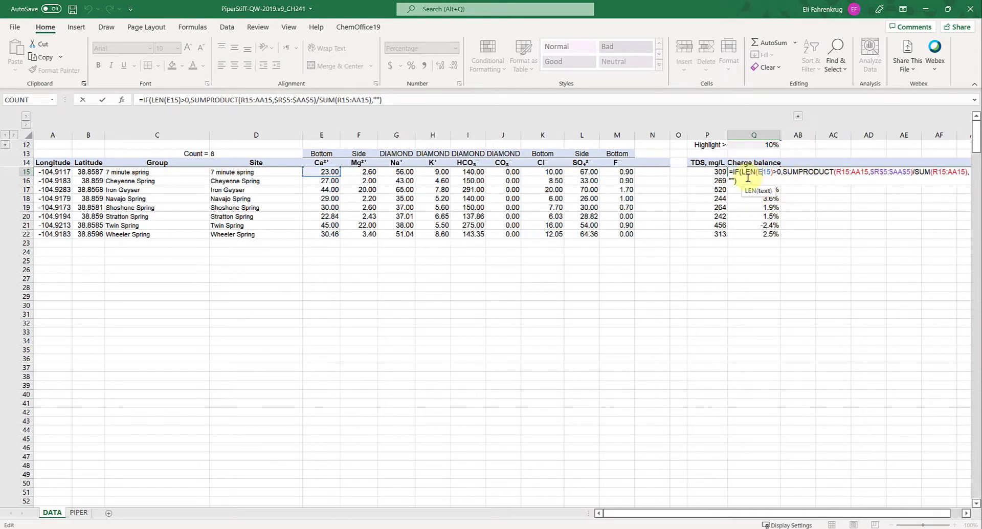
key("Escape")
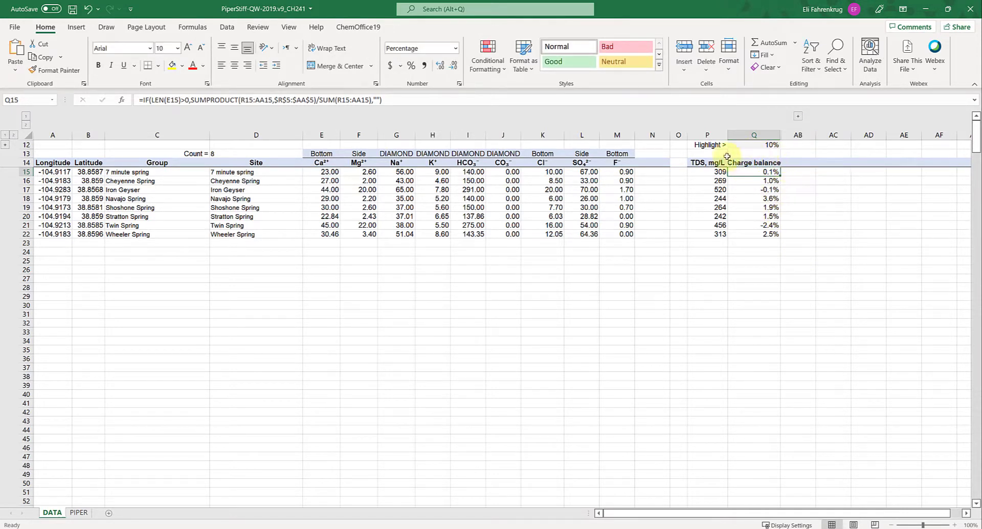
Try a charge balance highlight threshold of 2% and set it back to 10%.
left_click(716, 145)
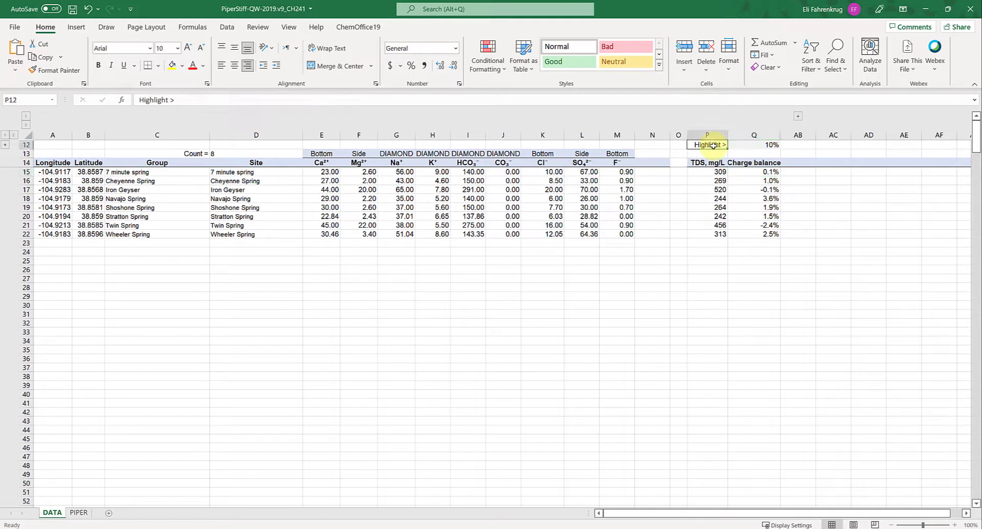
left_click(760, 145)
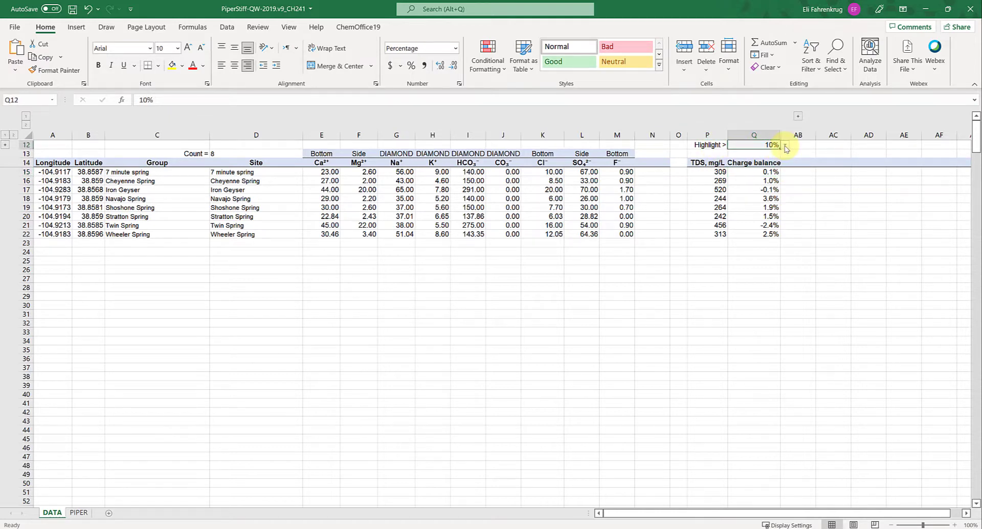
left_click(785, 146)
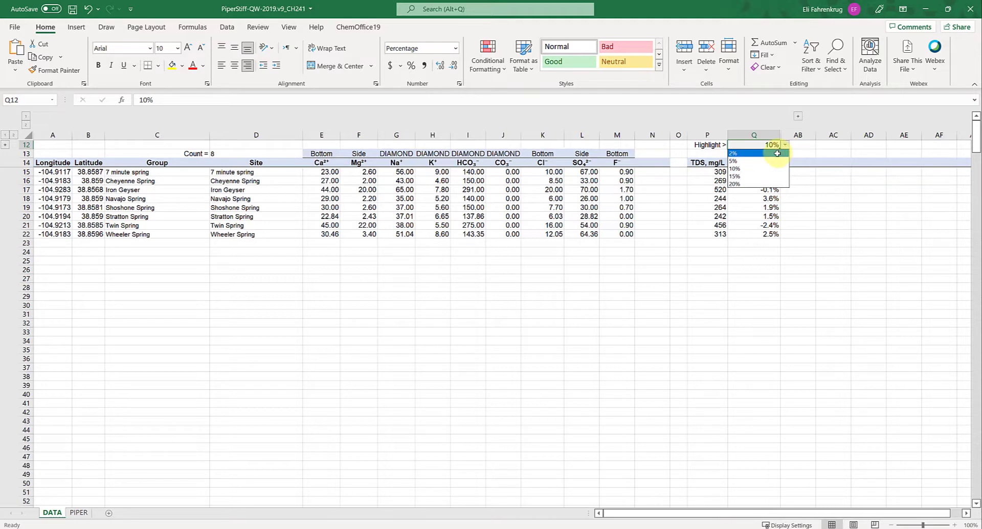
left_click(776, 153)
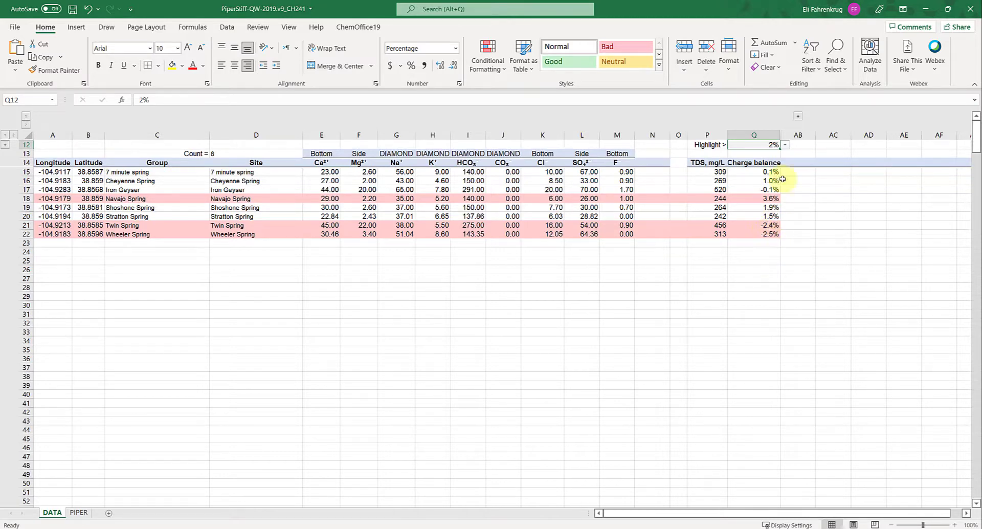
left_click(785, 145)
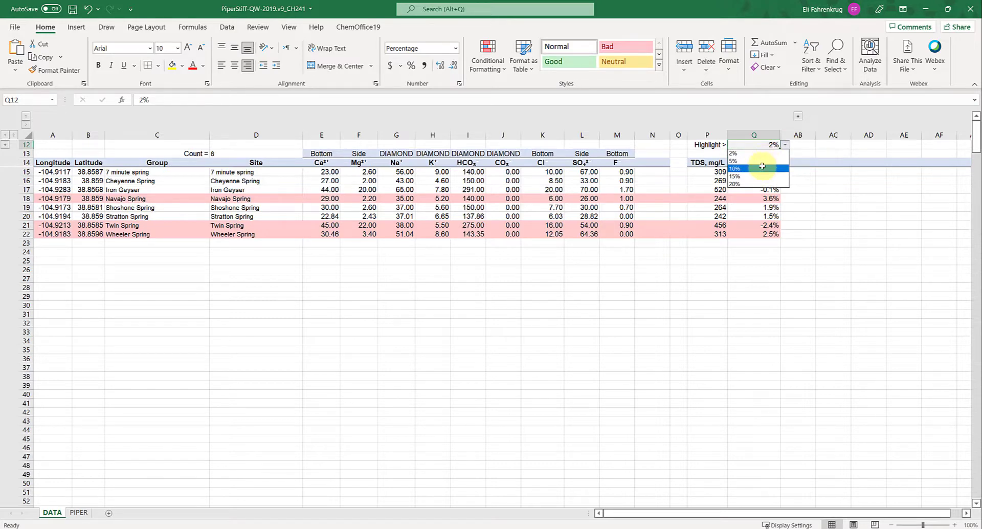
left_click(762, 169)
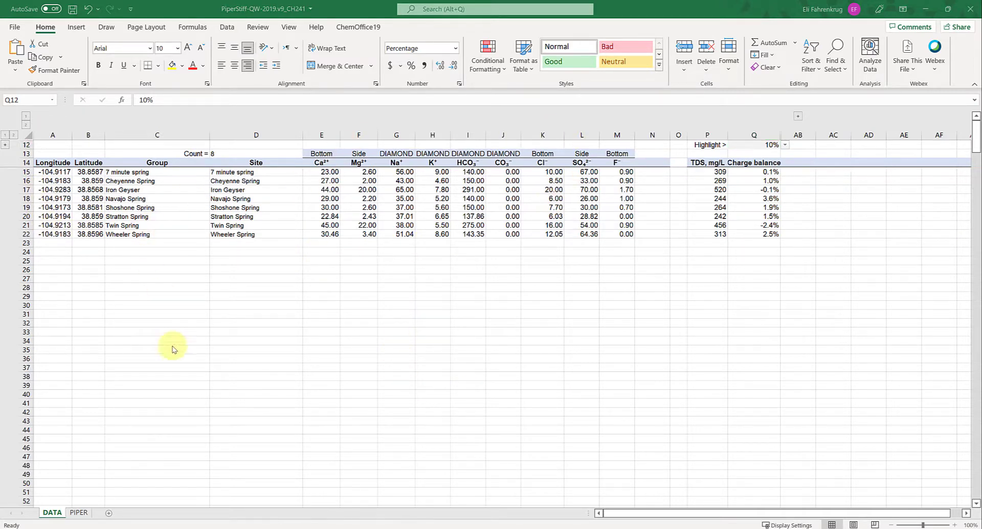
Refresh the Piper plot on the PIPER sheet and look over the reference diagrams beneath it.
left_click(78, 512)
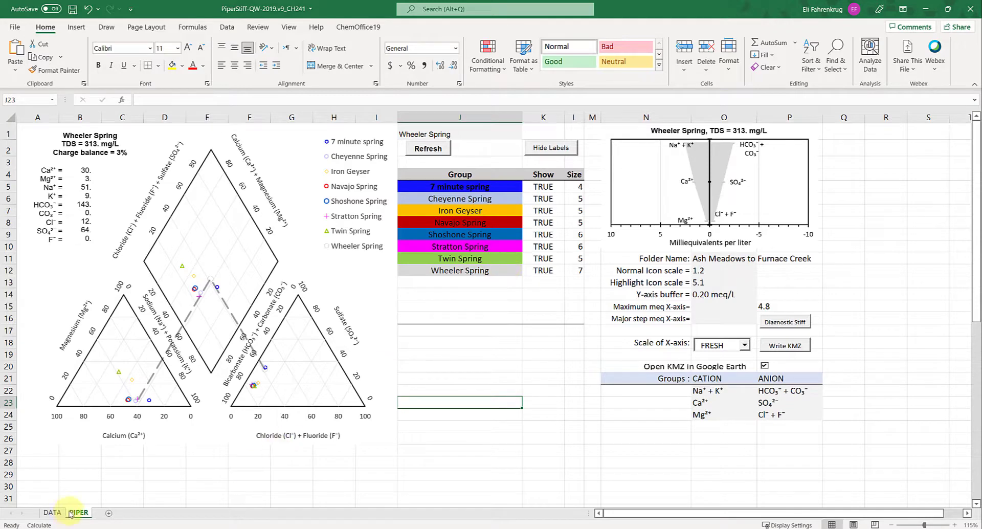
left_click(427, 150)
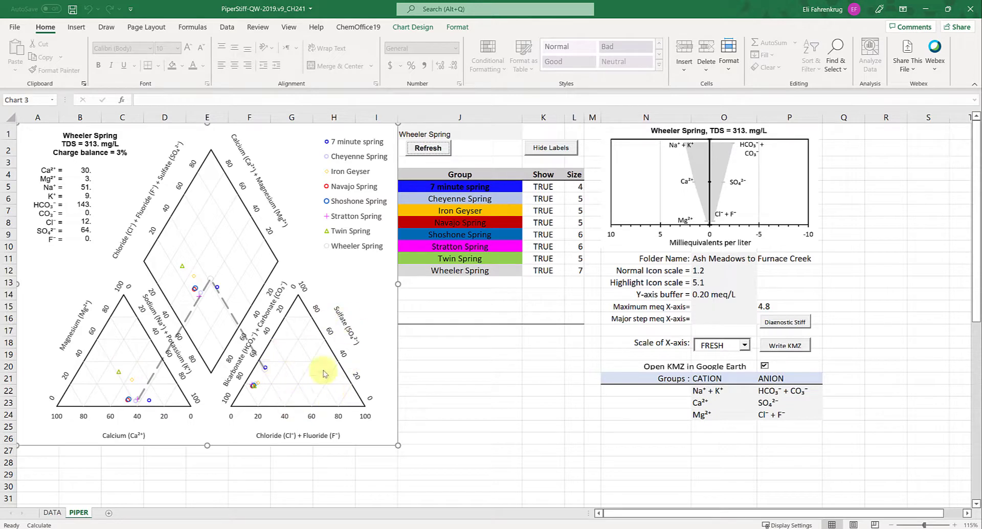
scroll(325, 379, "down", 1)
scroll(262, 416, "down", 7)
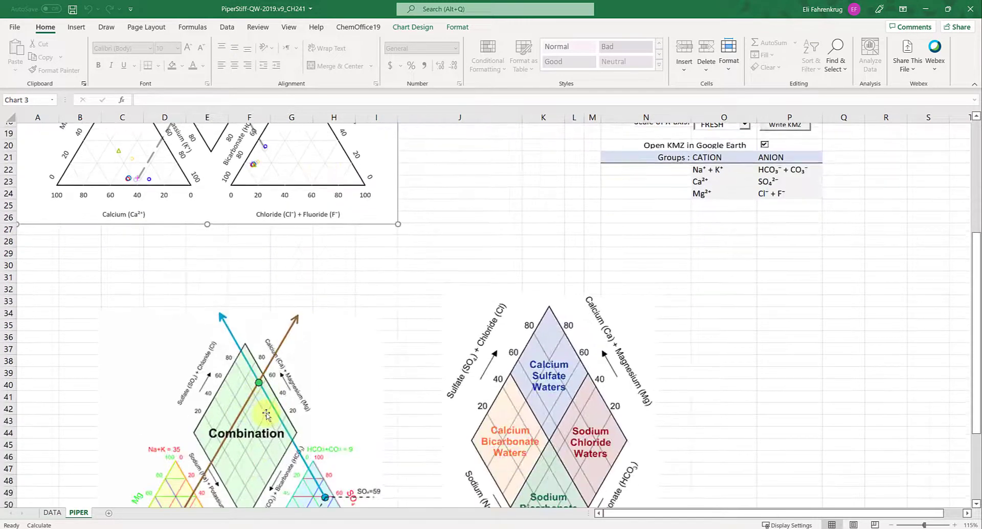
scroll(259, 417, "up", 6)
scroll(259, 417, "up", 3)
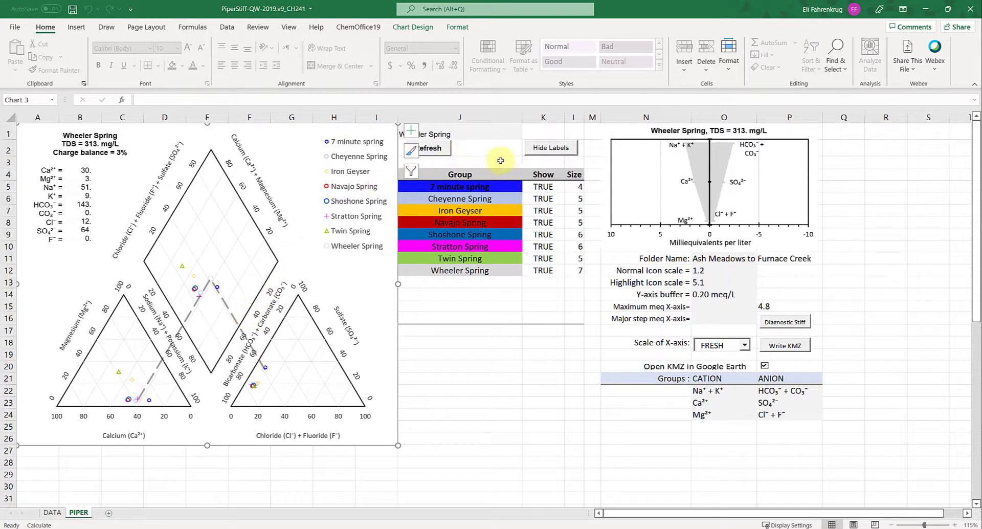
Select Navajo Spring in cell J1 as the site traced on the Piper and Stiff diagrams.
left_click(482, 142)
left_click(489, 134)
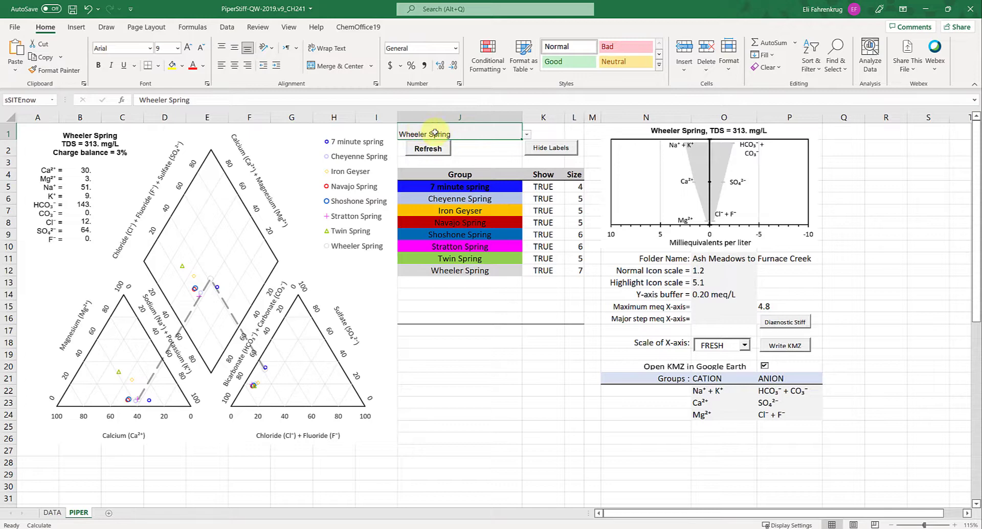
left_click(526, 134)
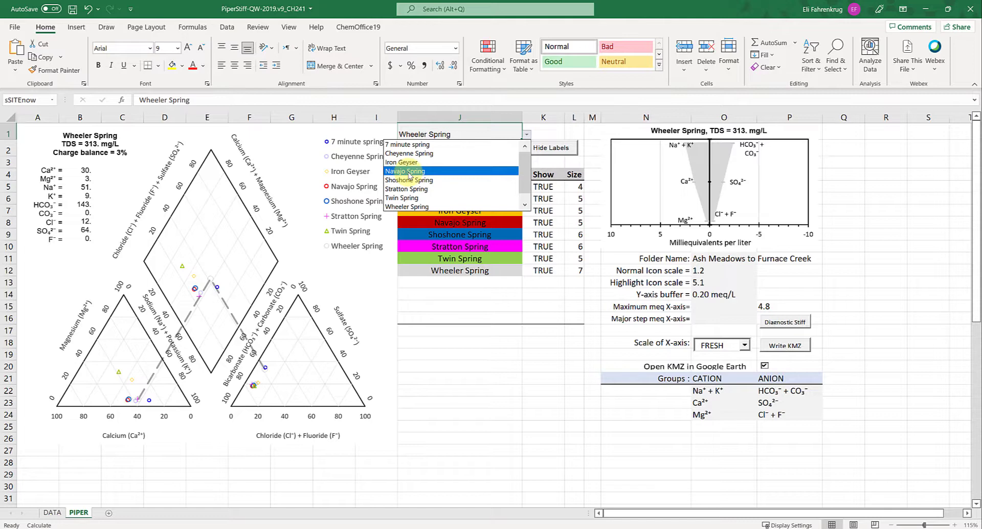
left_click(409, 174)
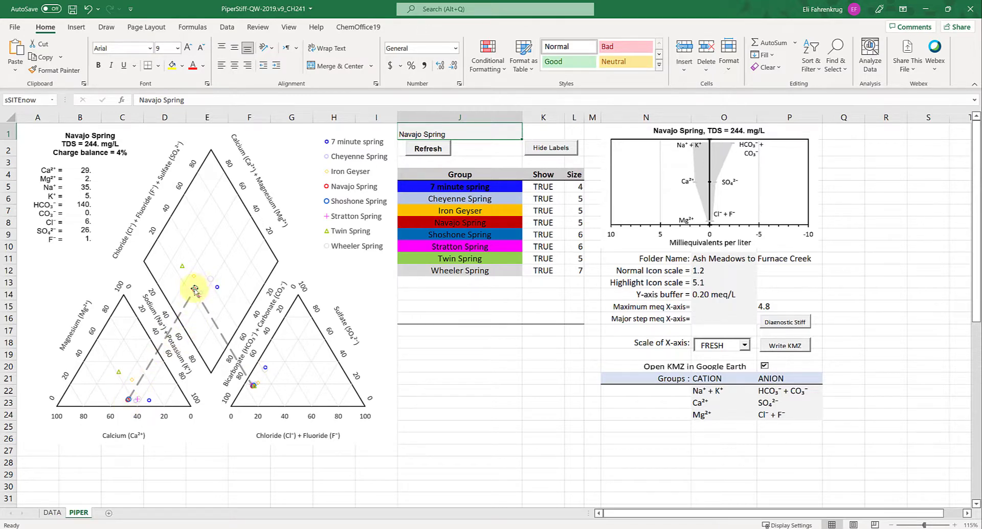
Switch the site traced on the Piper and Stiff diagrams to Twin Spring.
left_click(504, 128)
left_click(526, 134)
left_click(464, 190)
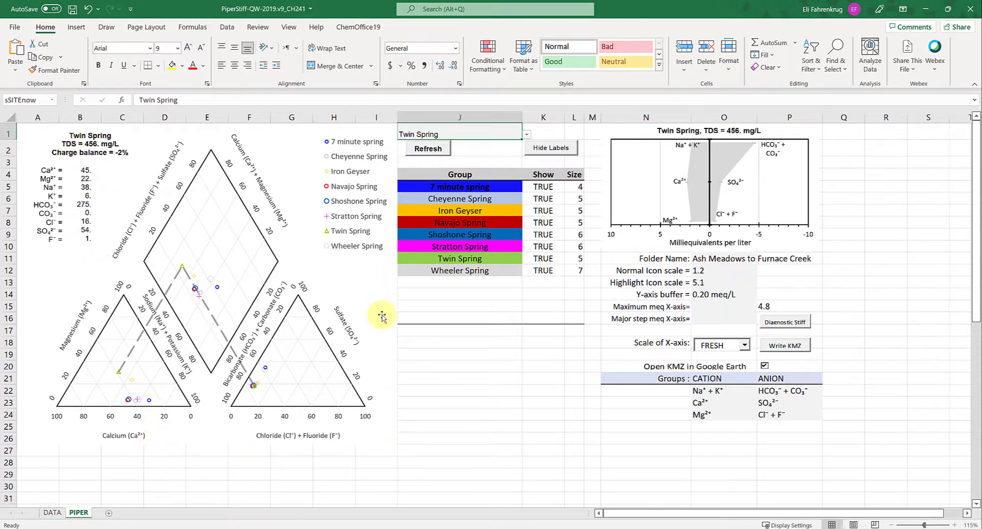
left_click(354, 275)
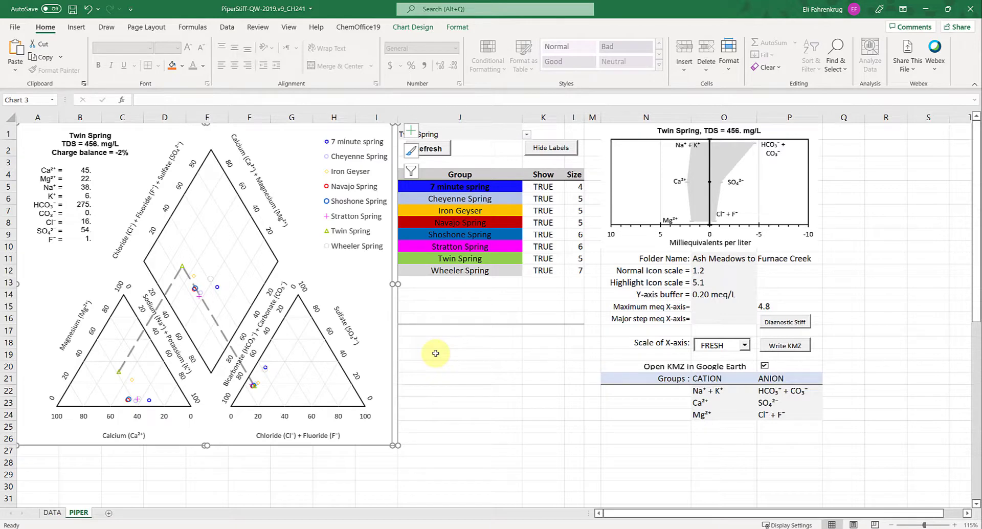
right_click(354, 272)
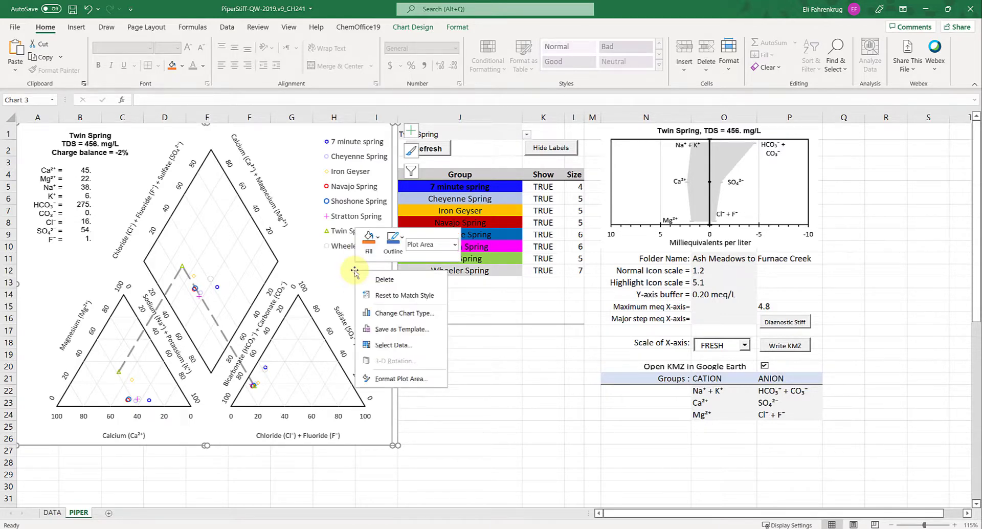
left_click(560, 408)
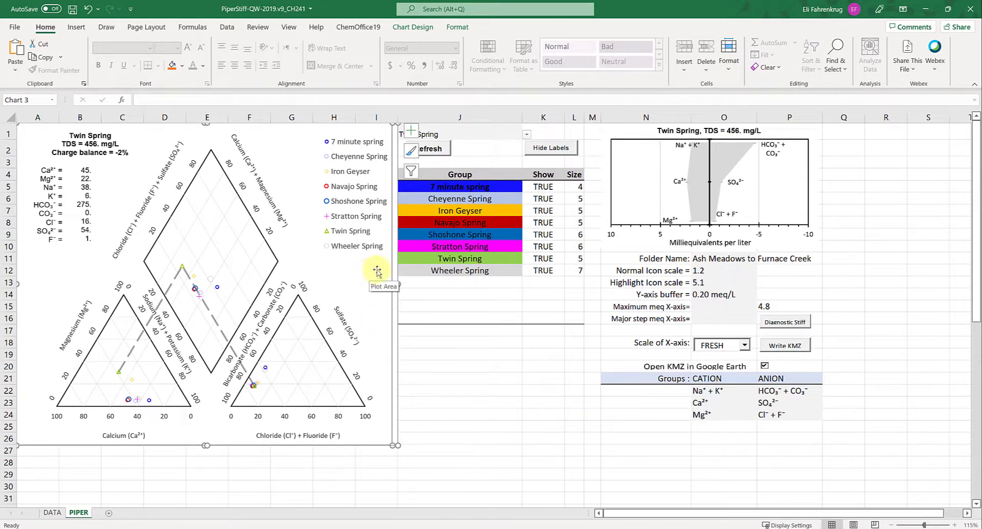
left_click(486, 388)
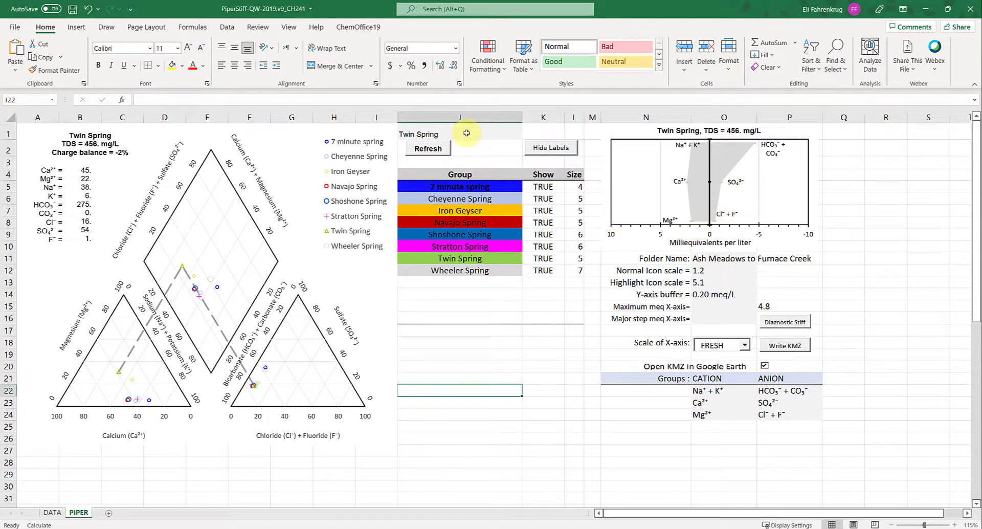
Change the displayed site in cell J1 to Iron Geyser to view its Stiff diagram.
left_click(490, 134)
left_click(525, 135)
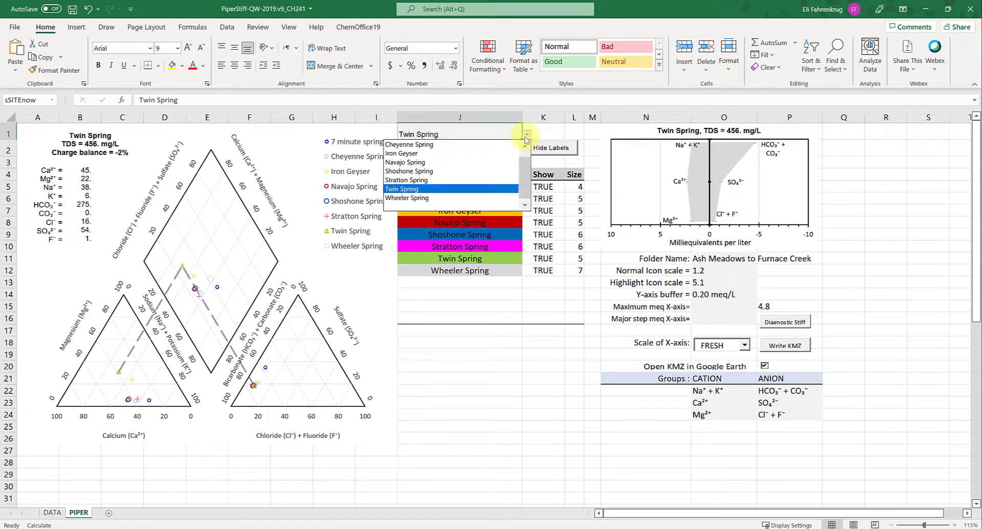
left_click(457, 155)
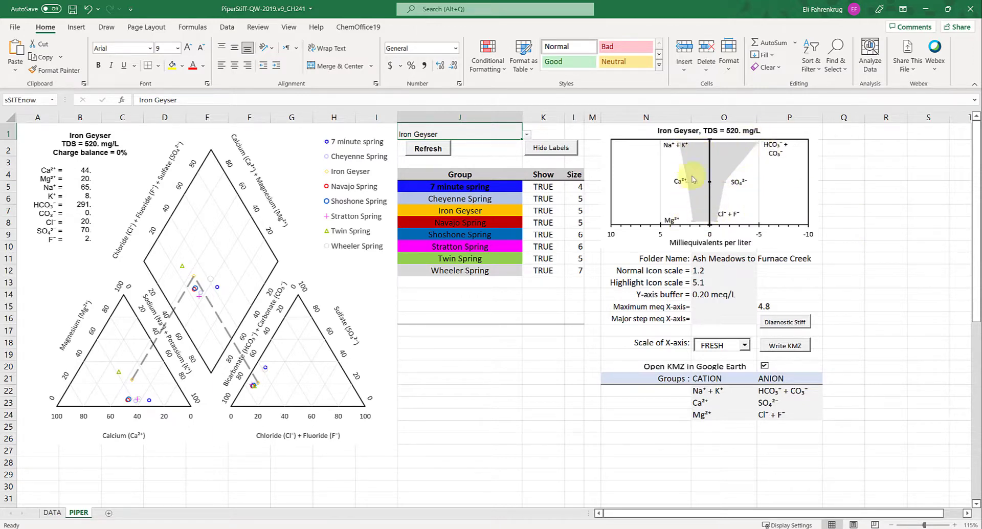
Set the displayed site in cell J1 to Stratton Spring and examine its Stiff diagram.
left_click(526, 134)
left_click(486, 182)
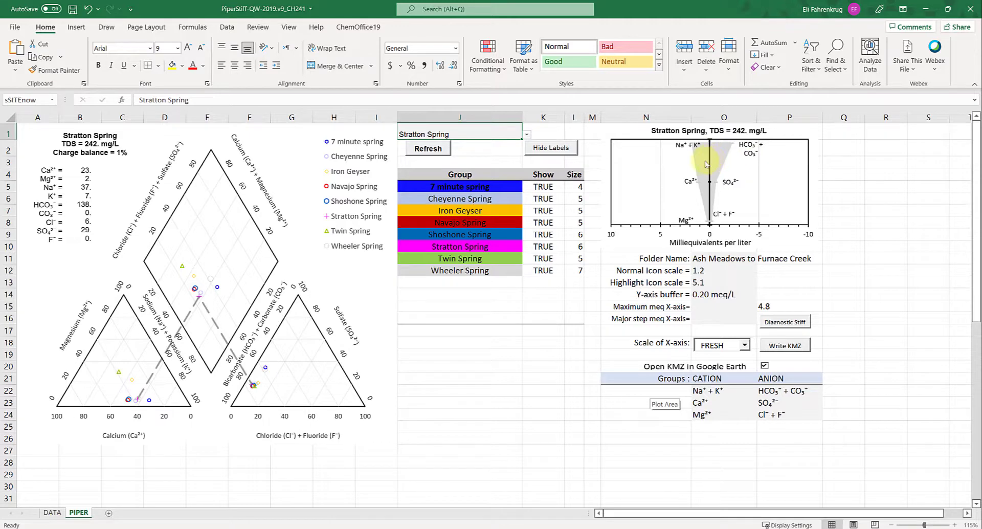
mouse_move(725, 165)
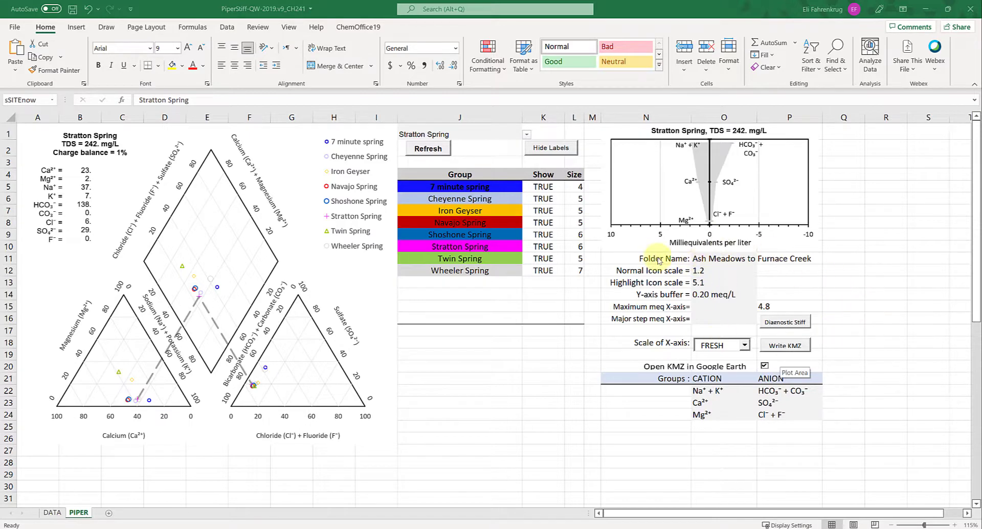
Change the folder name in cell O11 to Manitou Springs.
left_click(703, 258)
left_click(781, 260)
left_click(719, 259)
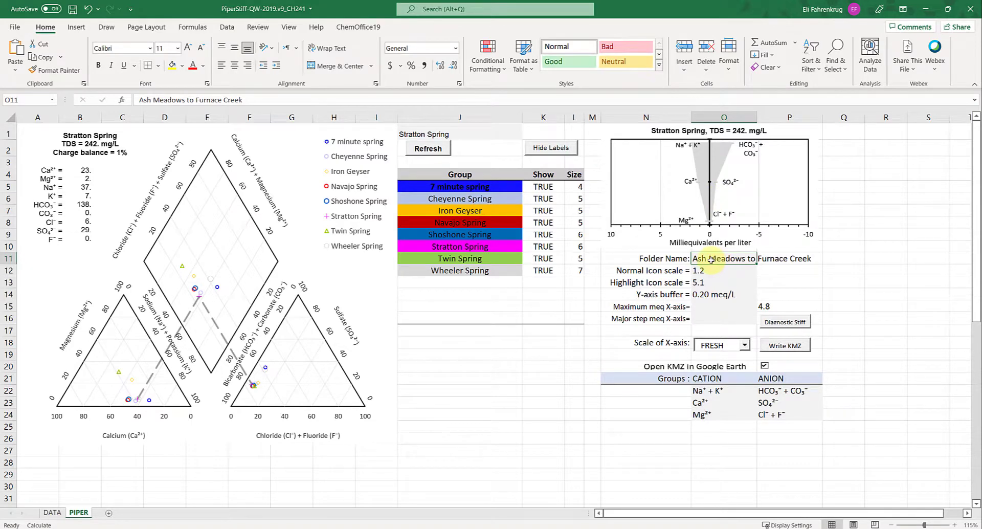
double_click(694, 261)
left_click_drag(695, 260, 917, 248)
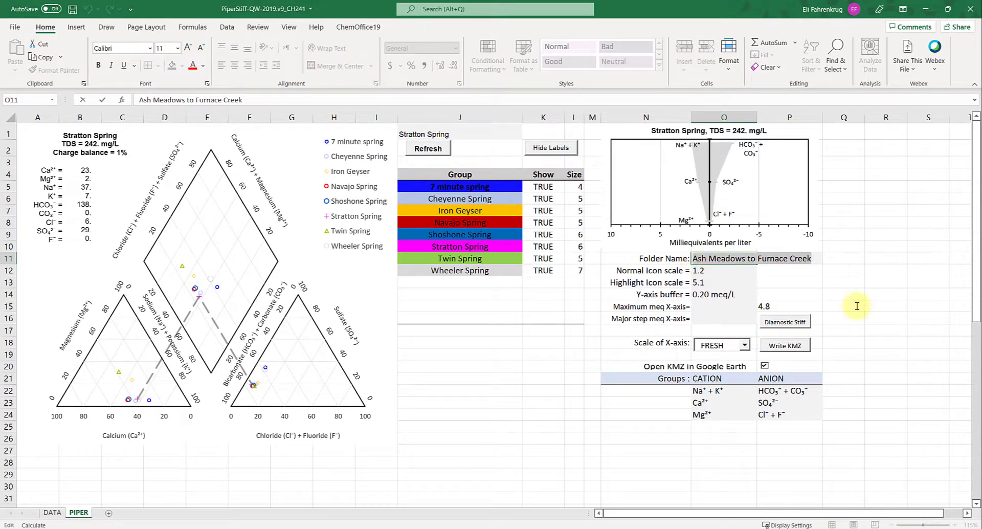
type("Manitou Springs")
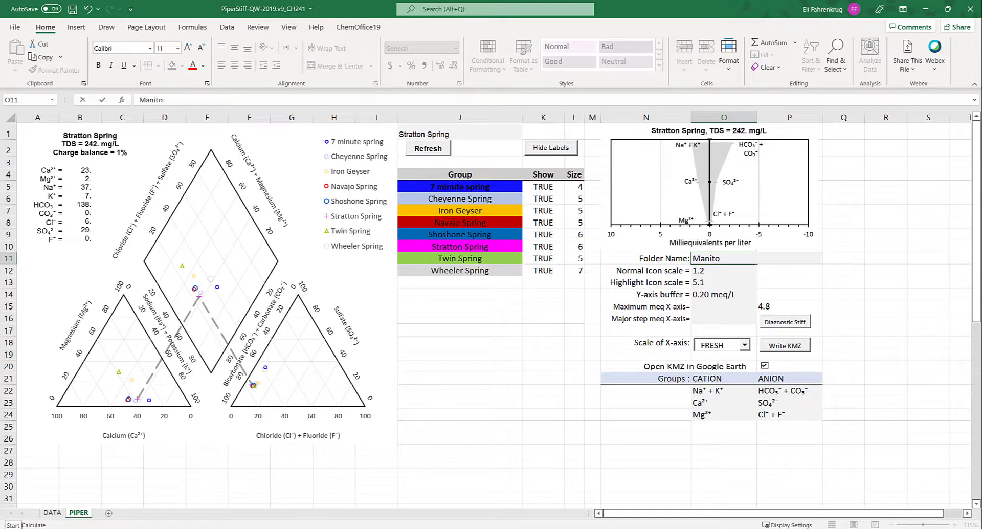
left_click(885, 318)
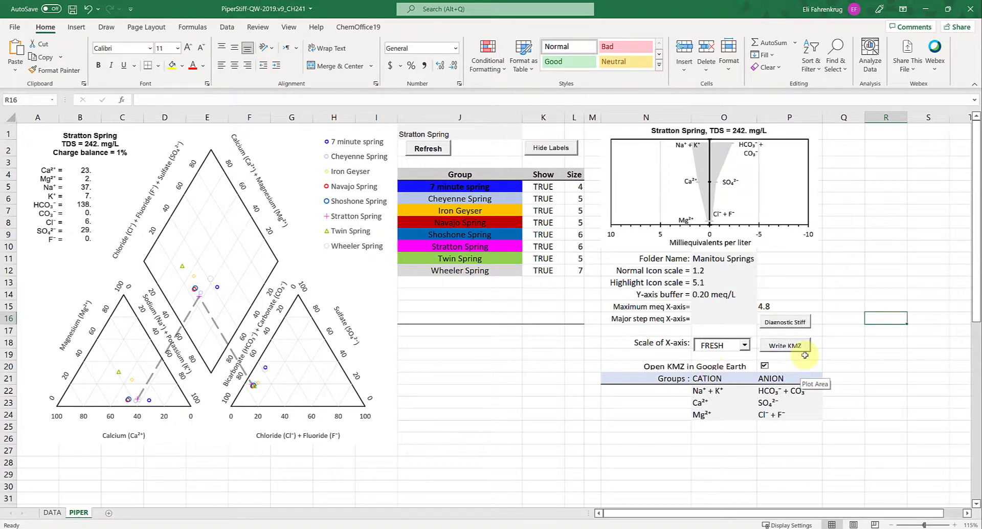
Export the spring sites as a KMZ file, switching to Google Earth Pro in a maximized window to display it.
left_click(779, 348)
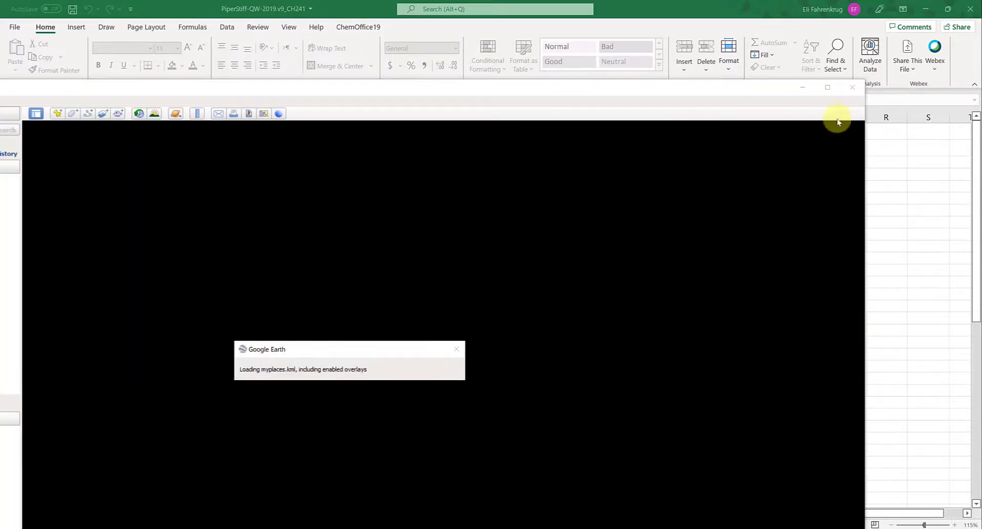
left_click(827, 87)
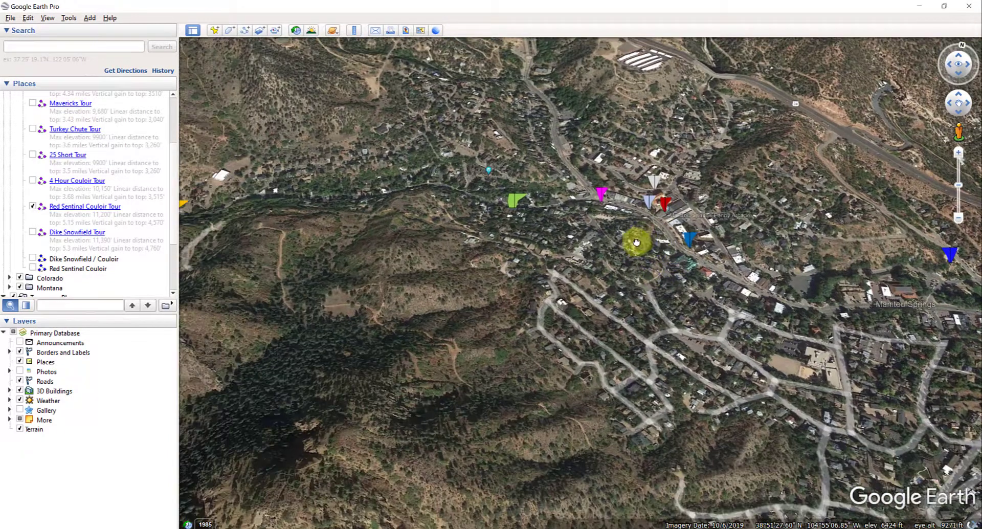
Examine the Stiff diagrams attached to the spring markers on the Manitou Springs map, including Stratton, Cheyenne and Wheeler Spring.
left_click_drag(636, 242, 704, 223)
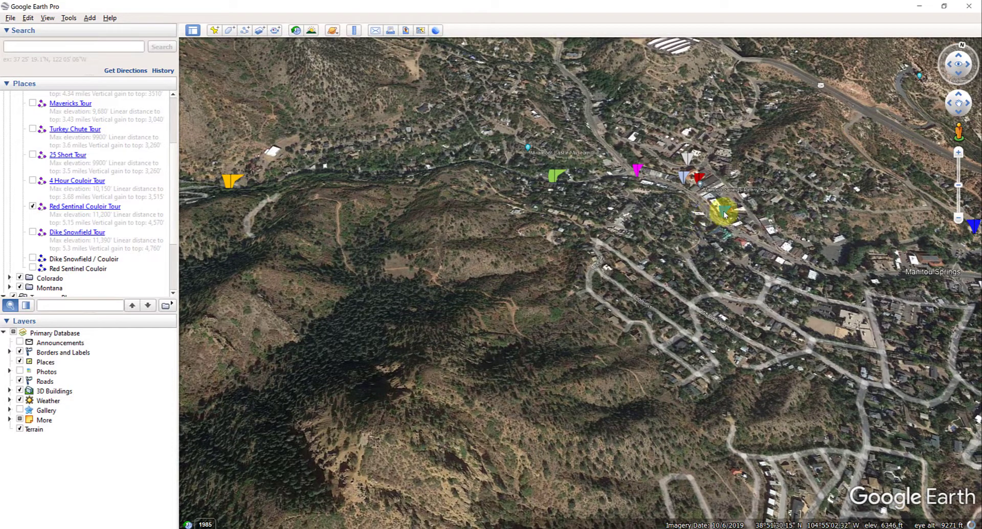
mouse_move(676, 154)
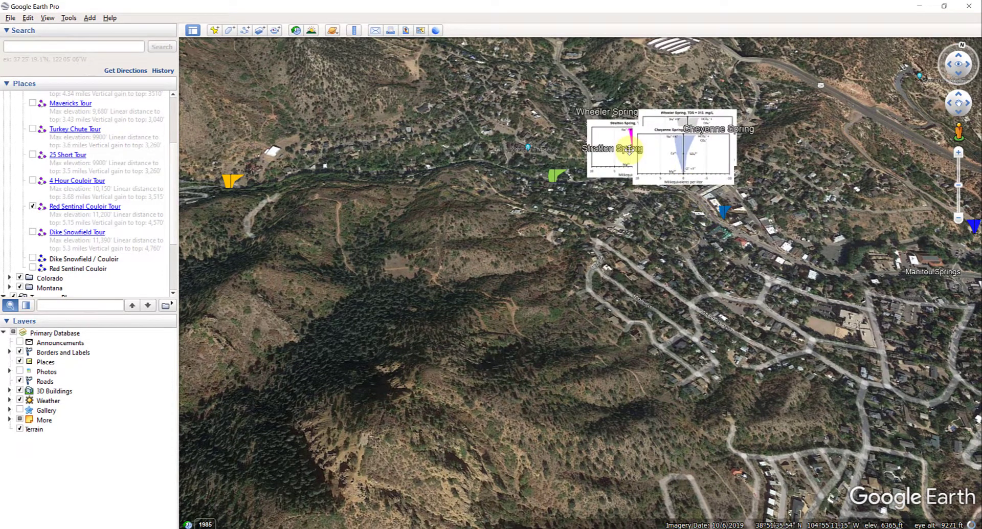
mouse_move(211, 189)
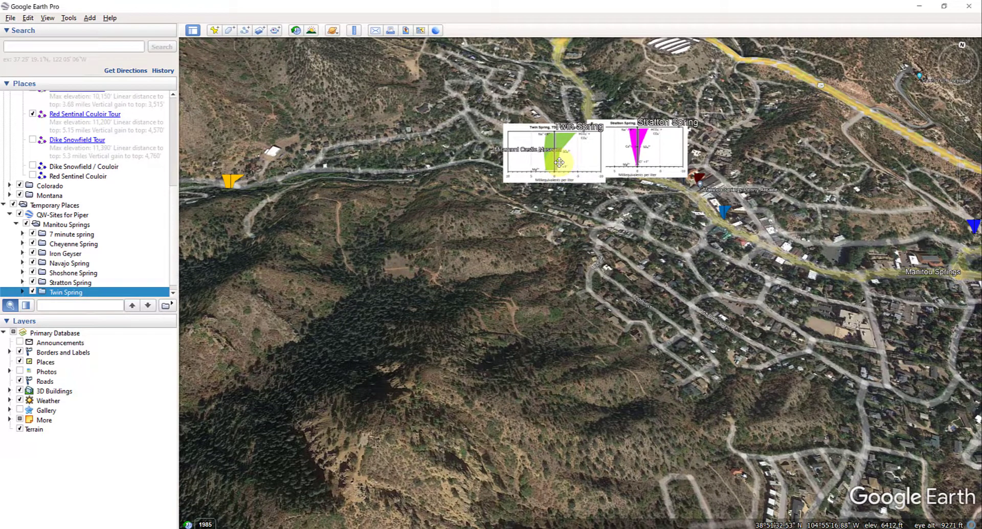
View Twin Spring's water chemistry table on the map, compare the neighbouring spring markers, and close the table.
left_click(559, 163)
left_click(593, 228)
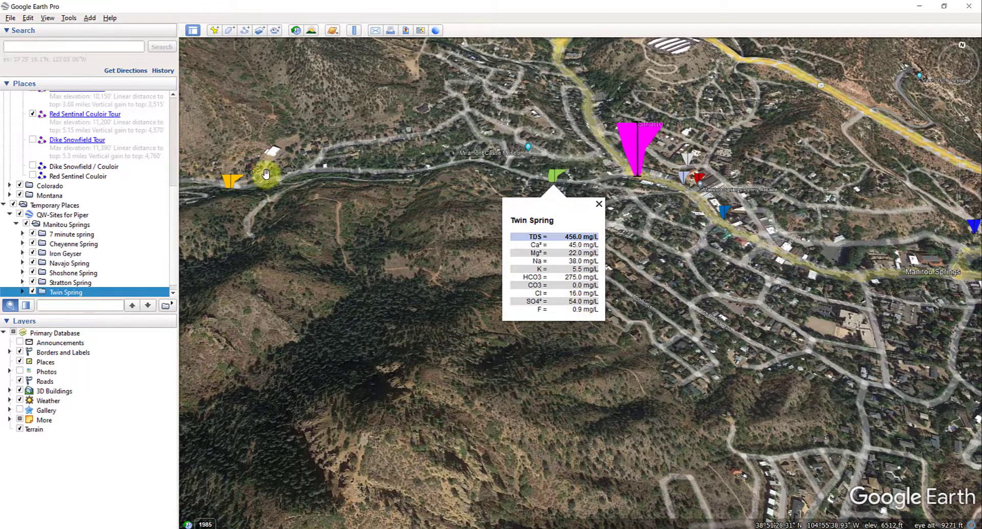
mouse_move(231, 174)
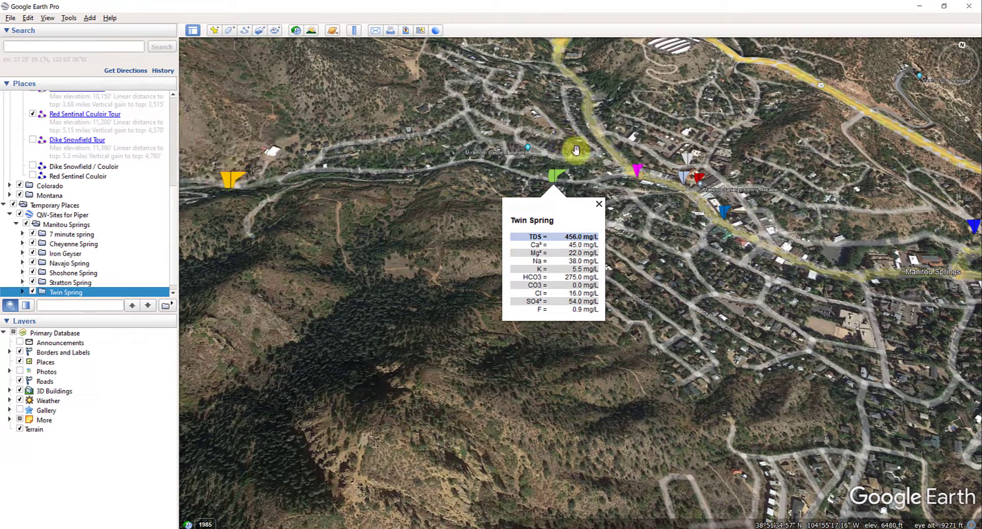
mouse_move(725, 221)
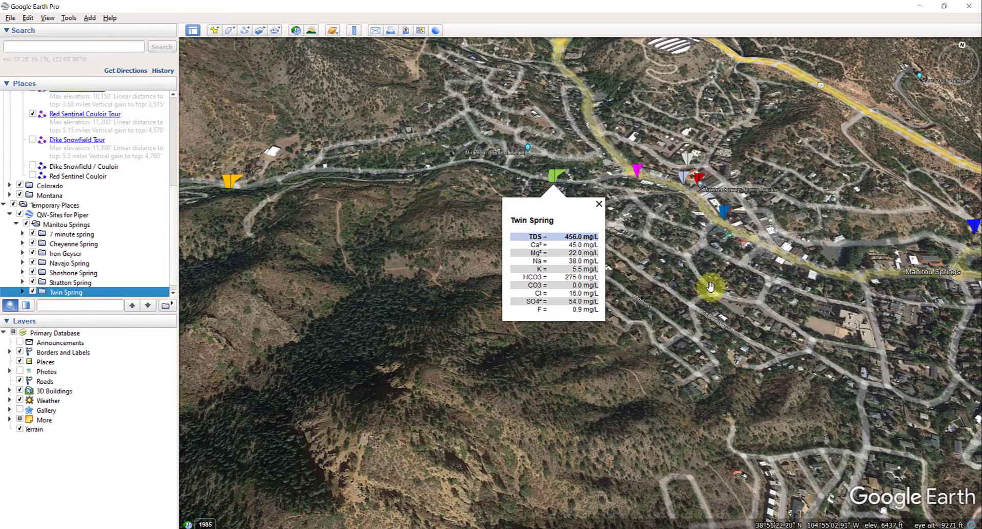
left_click(711, 270)
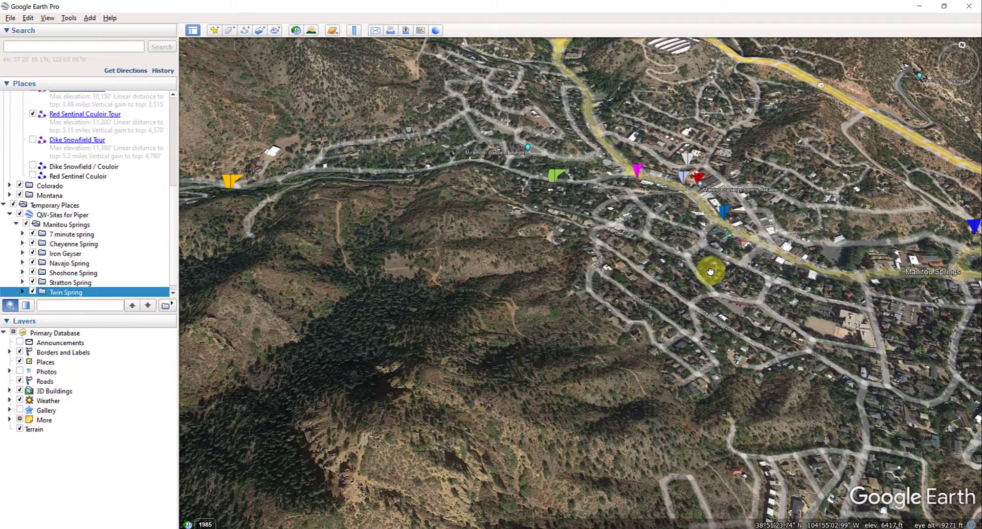